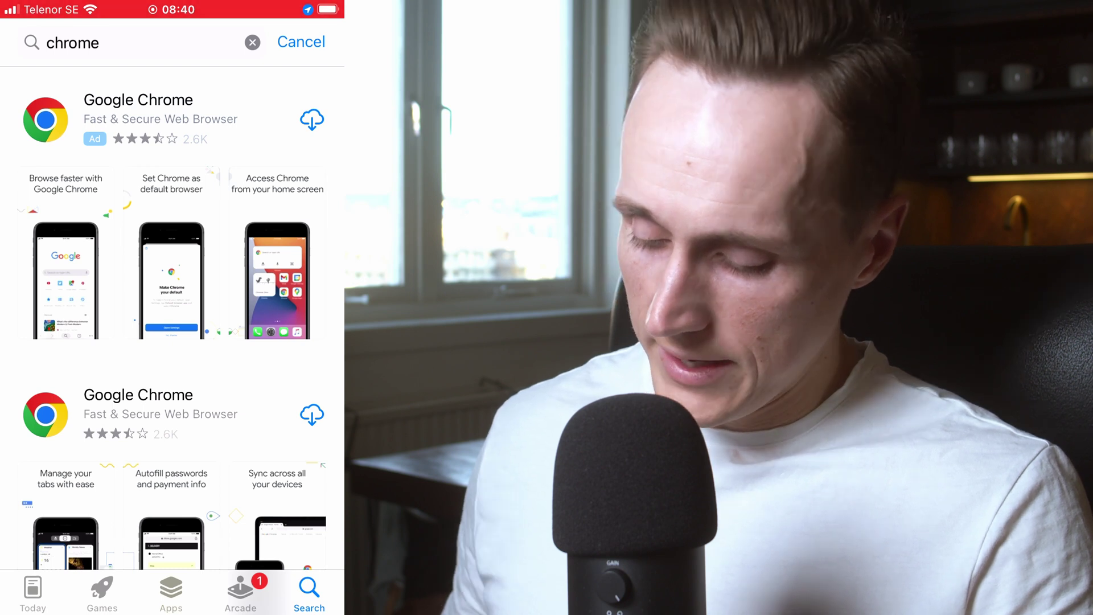
Start downloading Google Chrome from the App Store search results.
click(313, 119)
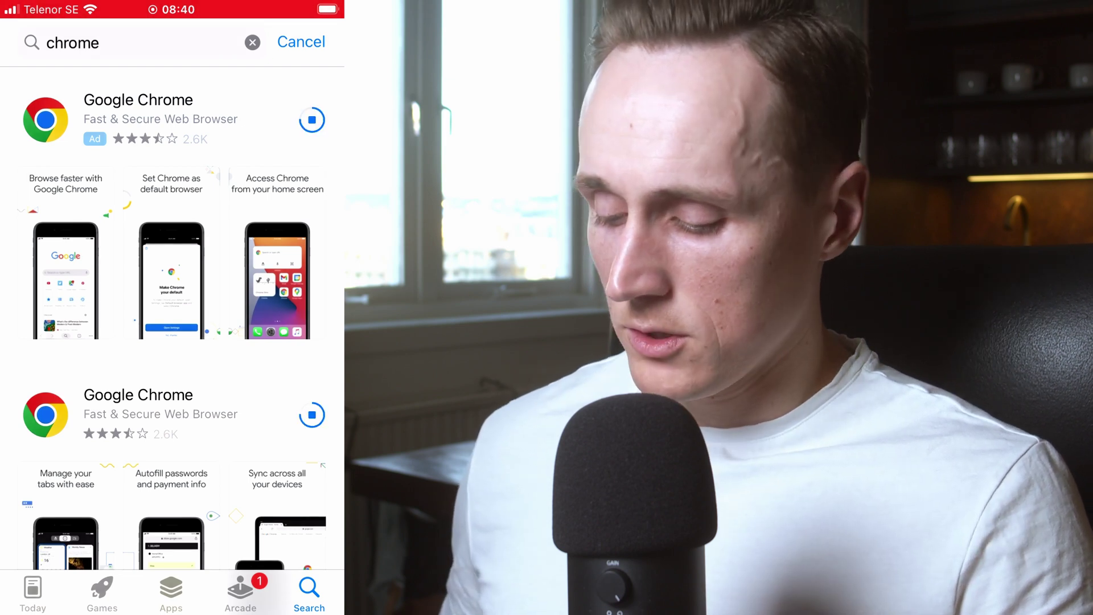
Leave the App Store and launch Photos through Spotlight search.
key(super)
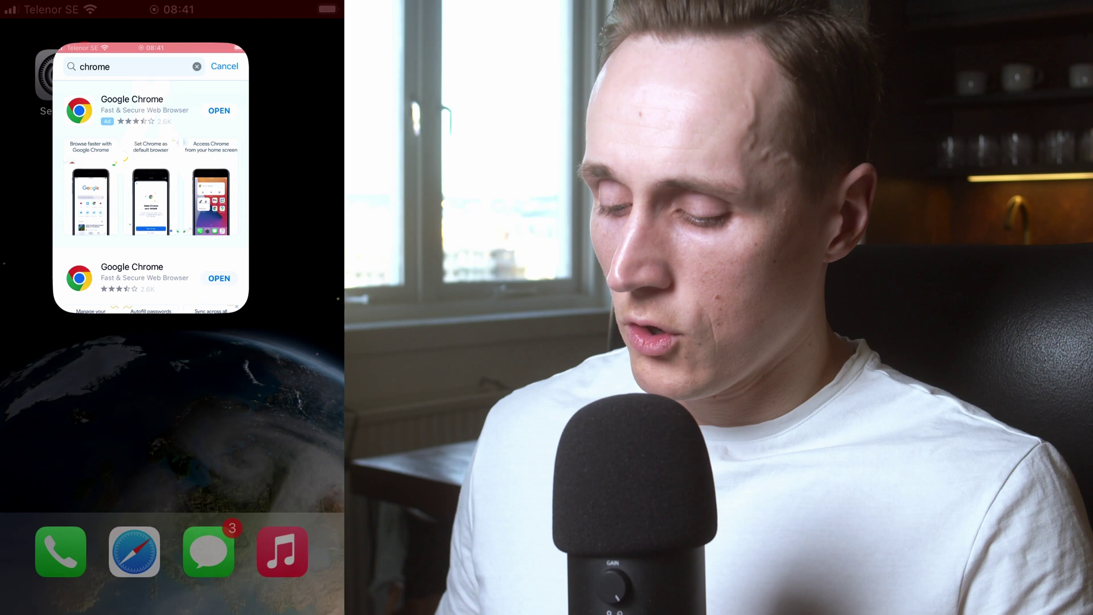
key(super+space)
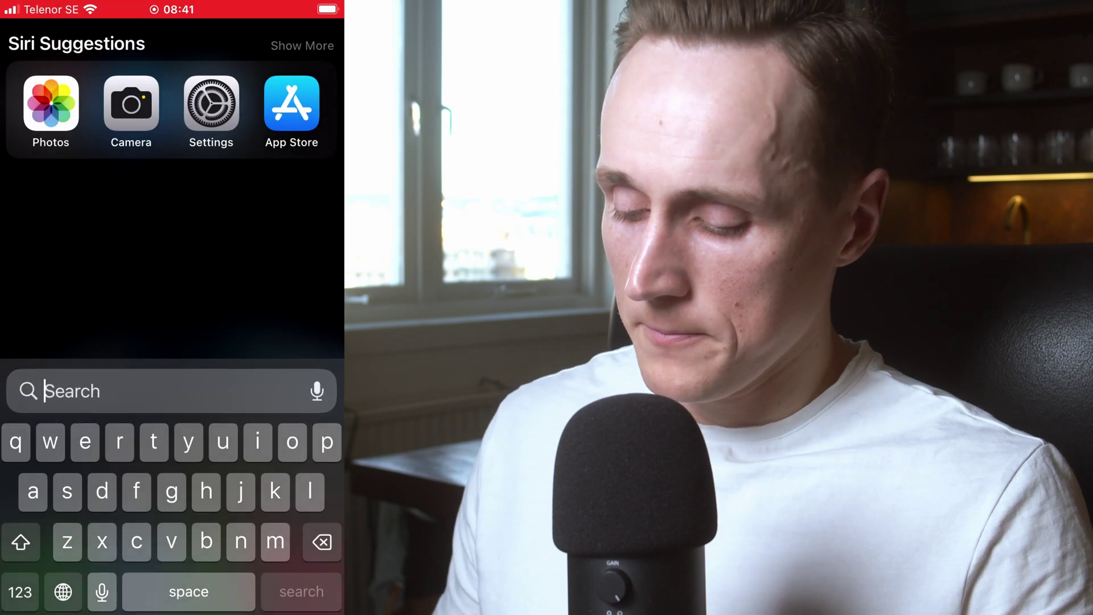
click(51, 103)
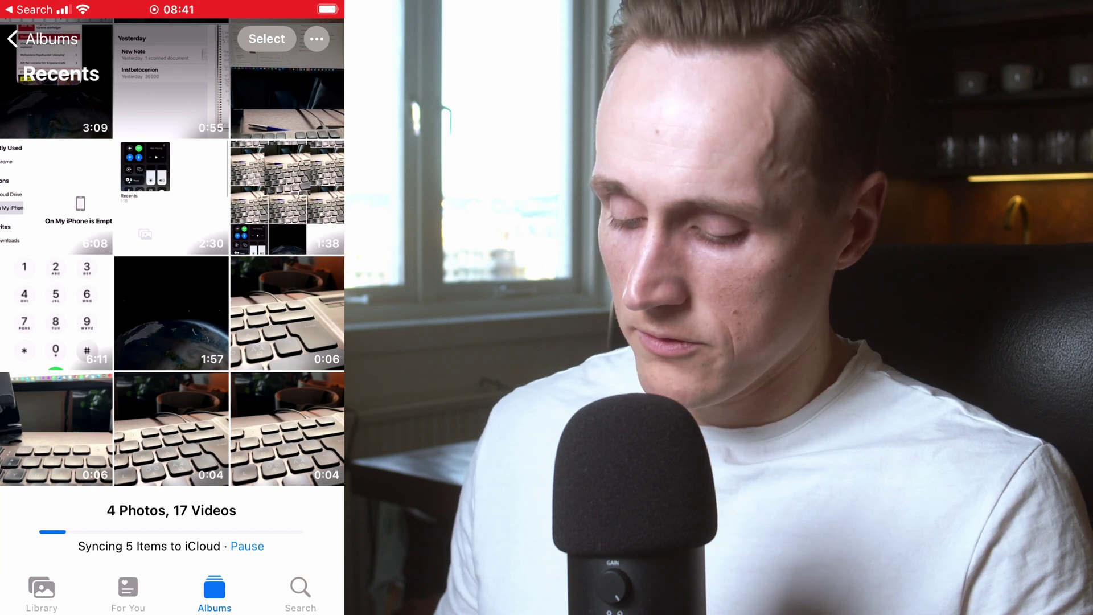
Check the newest keyboard clip's 4K 3840 × 2160 details, then view IMG_0170 and IMG_0169.
click(288, 428)
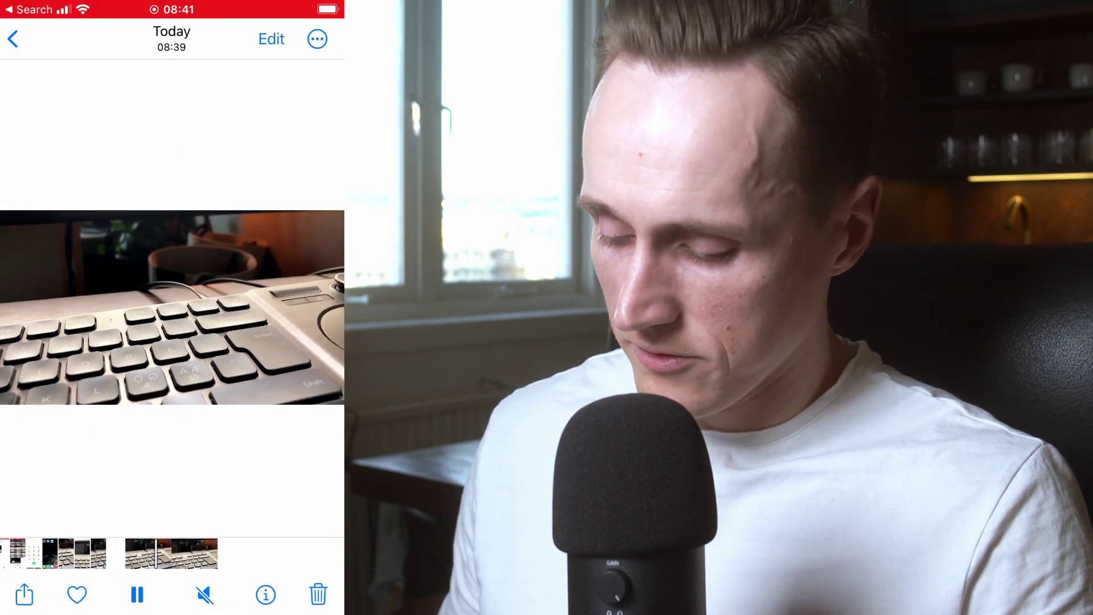
click(266, 594)
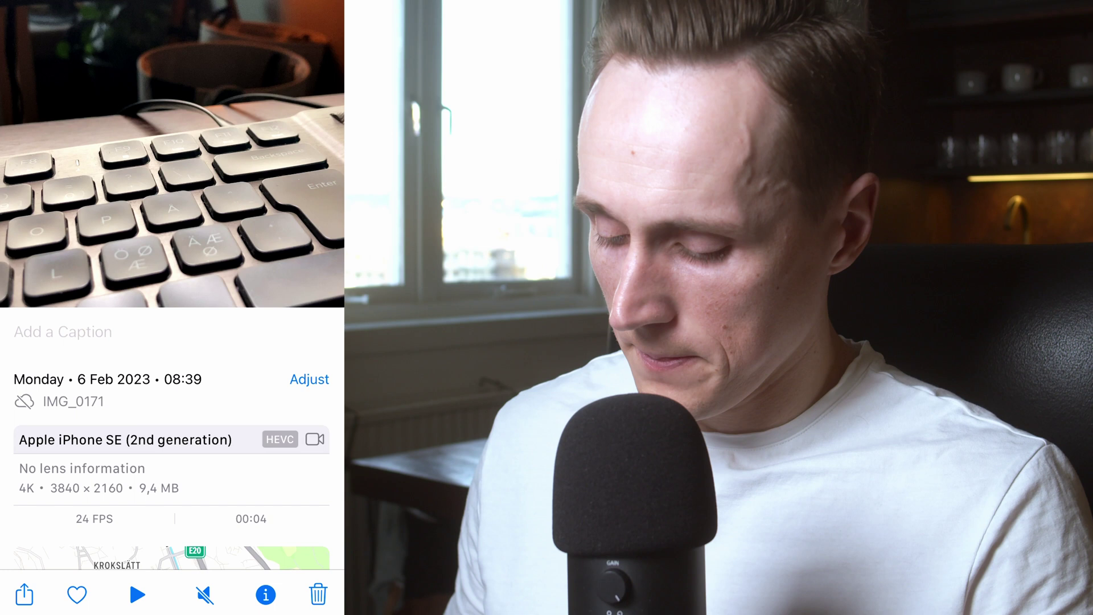
drag(85, 171, 256, 170)
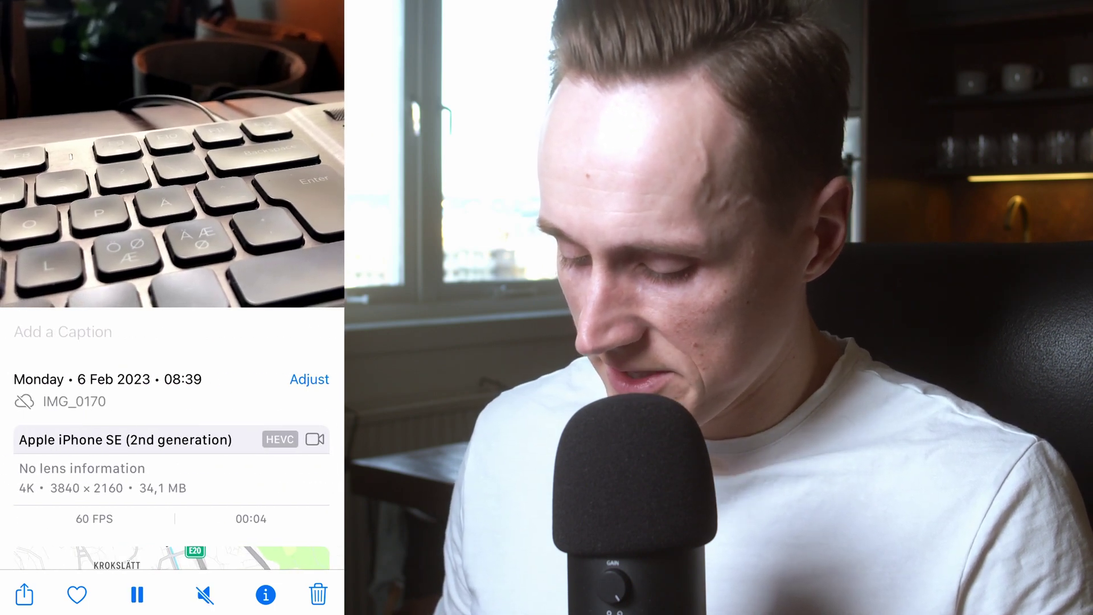
drag(86, 171, 256, 171)
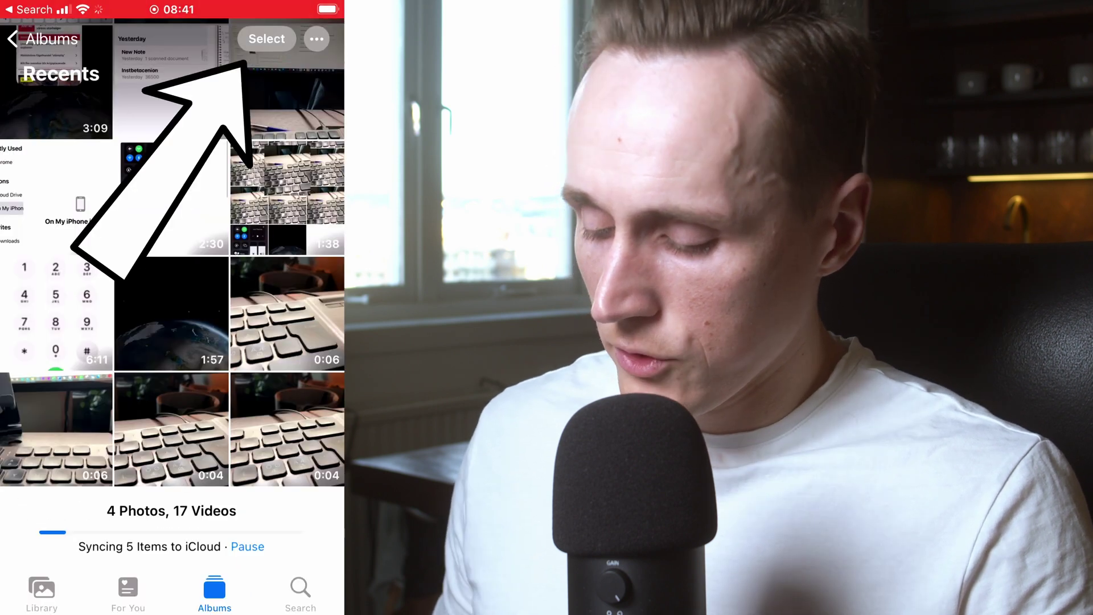
Select the four newest keyboard videos and scroll the share options toward Save to Files.
click(267, 39)
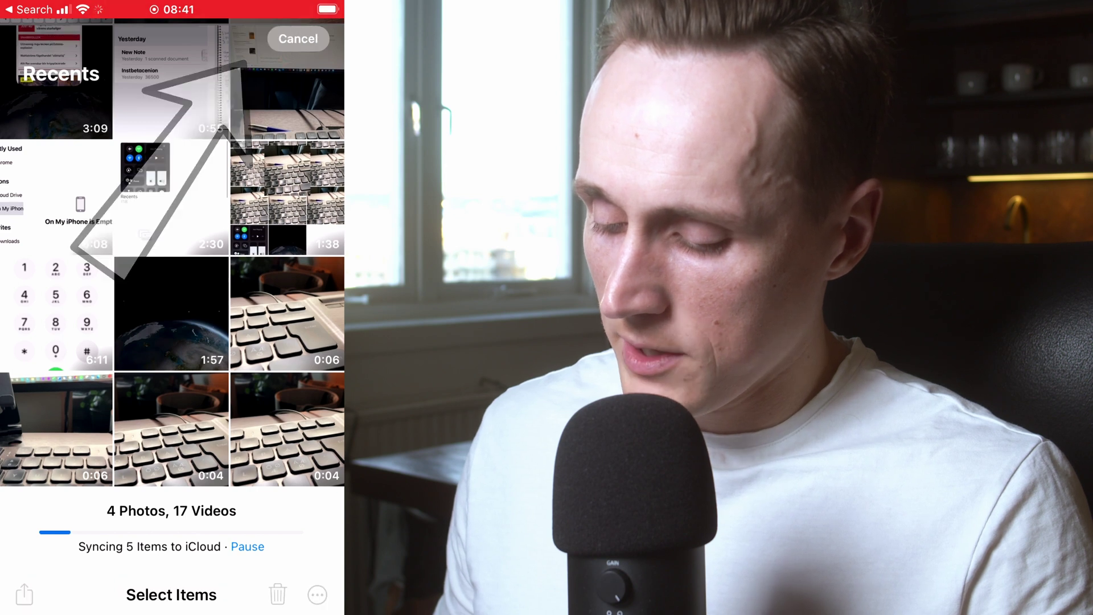
click(288, 314)
click(56, 430)
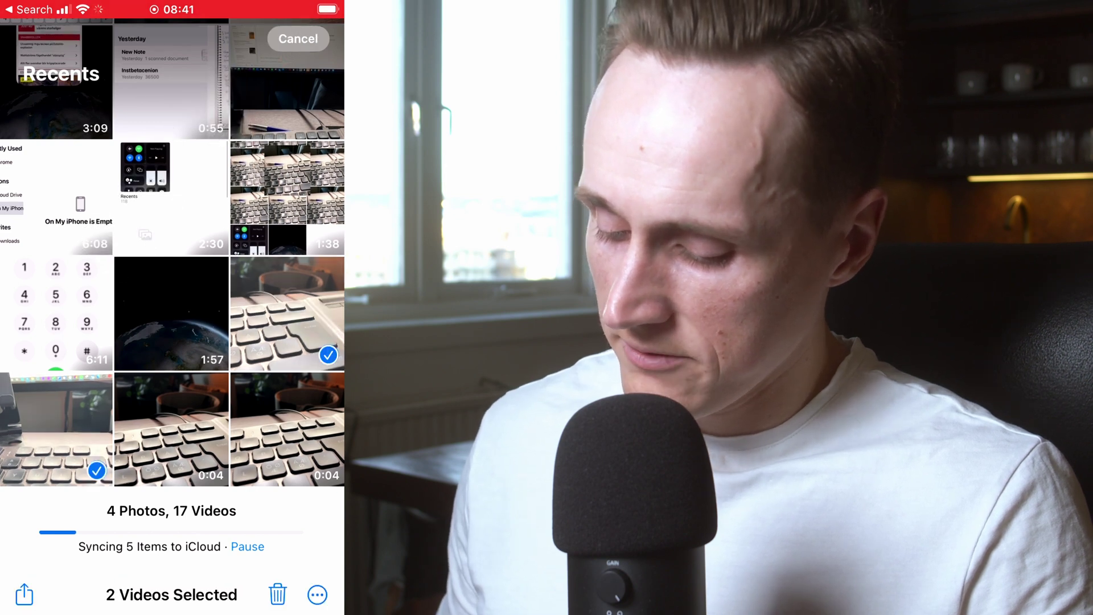
click(171, 429)
click(287, 429)
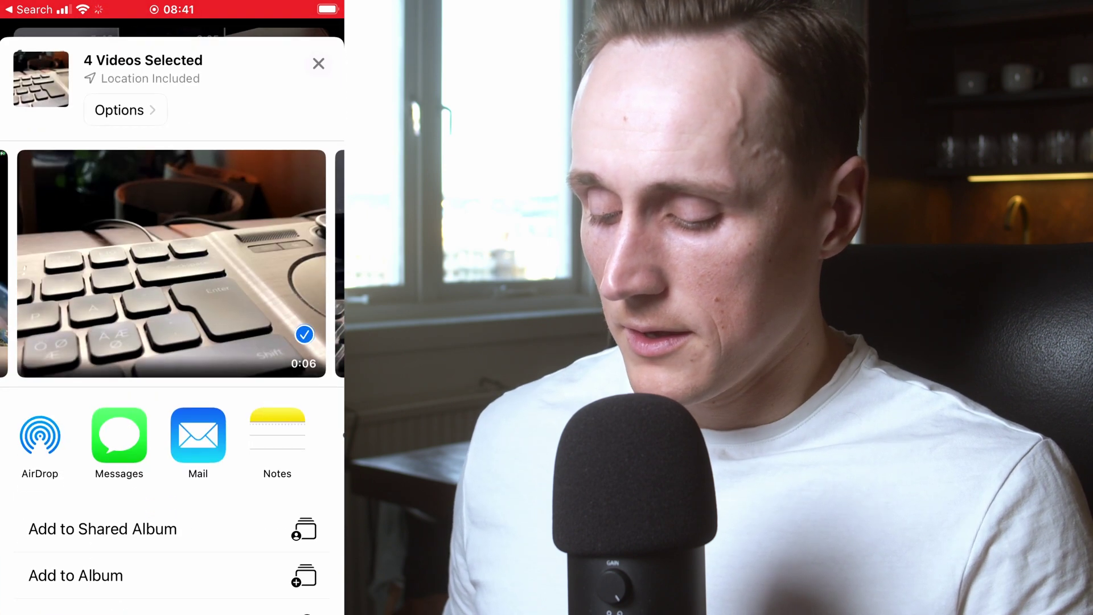
scroll(172, 342, down, 5)
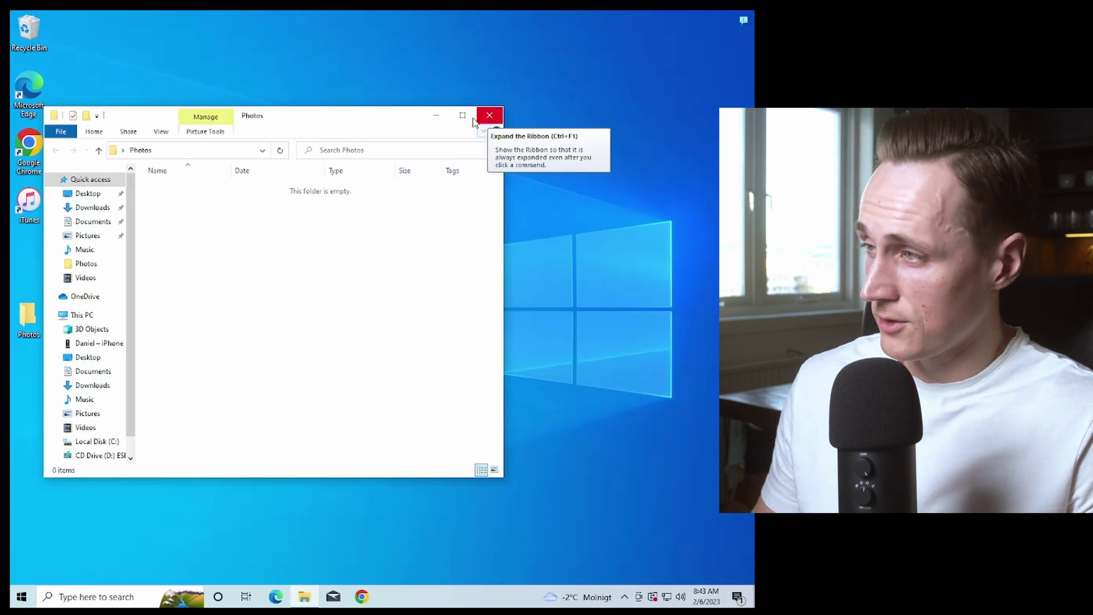
Minimize the Photos folder window, decline the iPhone software update, and show the iPhone summary page.
click(436, 115)
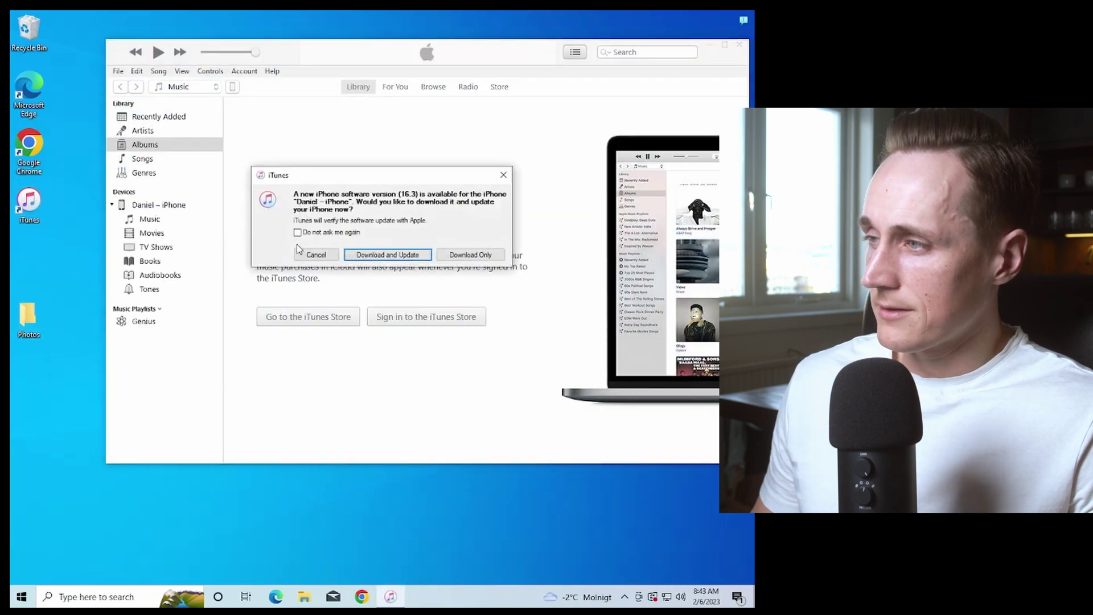
click(327, 257)
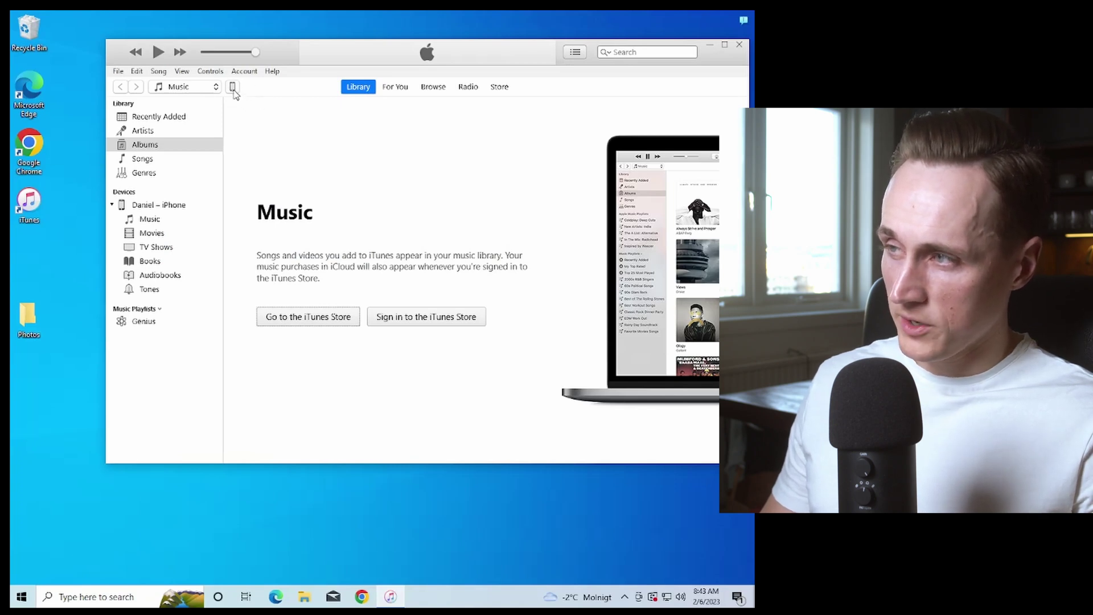
click(233, 87)
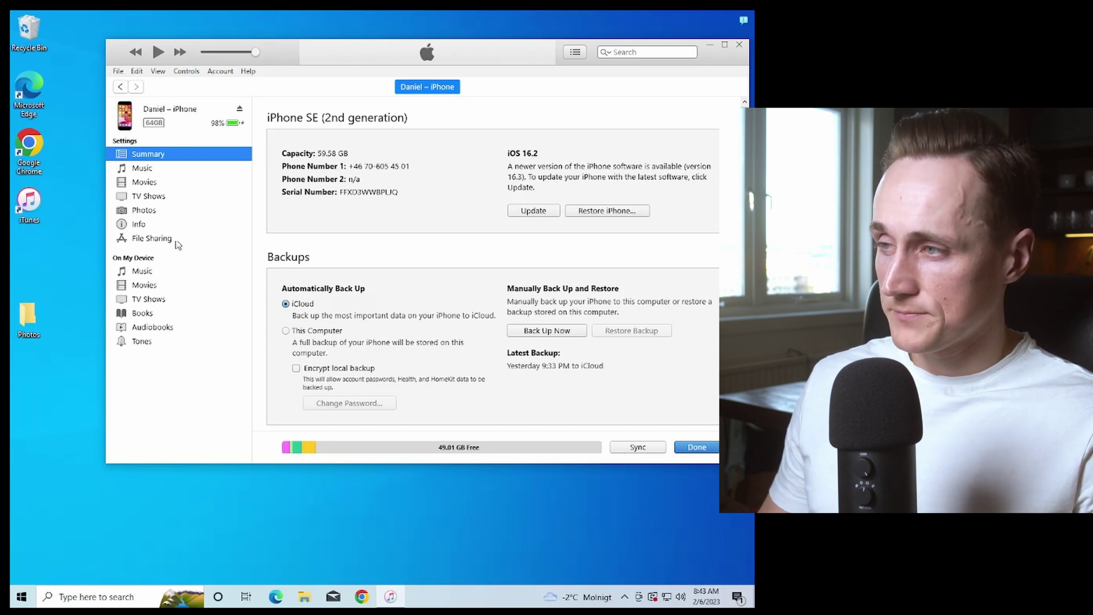
Drag all four Chrome documents, IMG_0168 to IMG_0171.MOV, from File Sharing into the Photos folder.
click(148, 242)
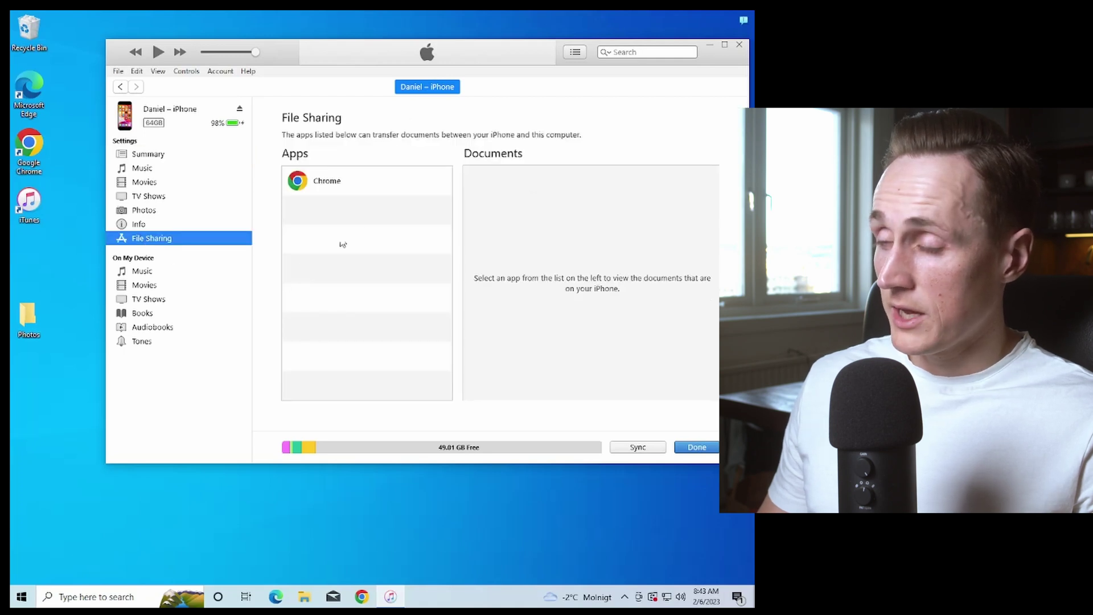
click(363, 181)
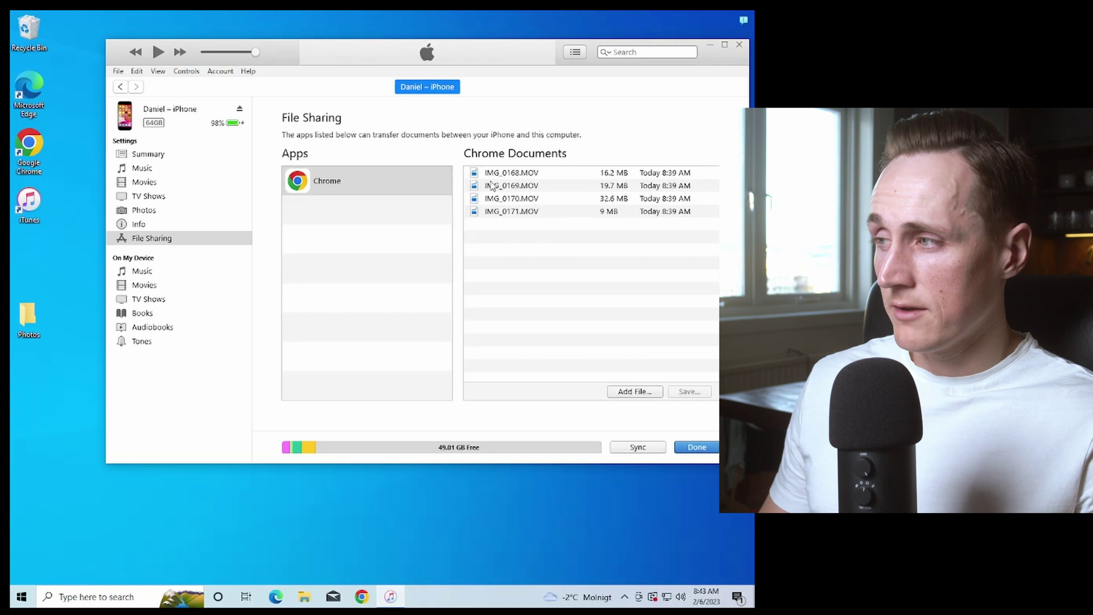
click(506, 174)
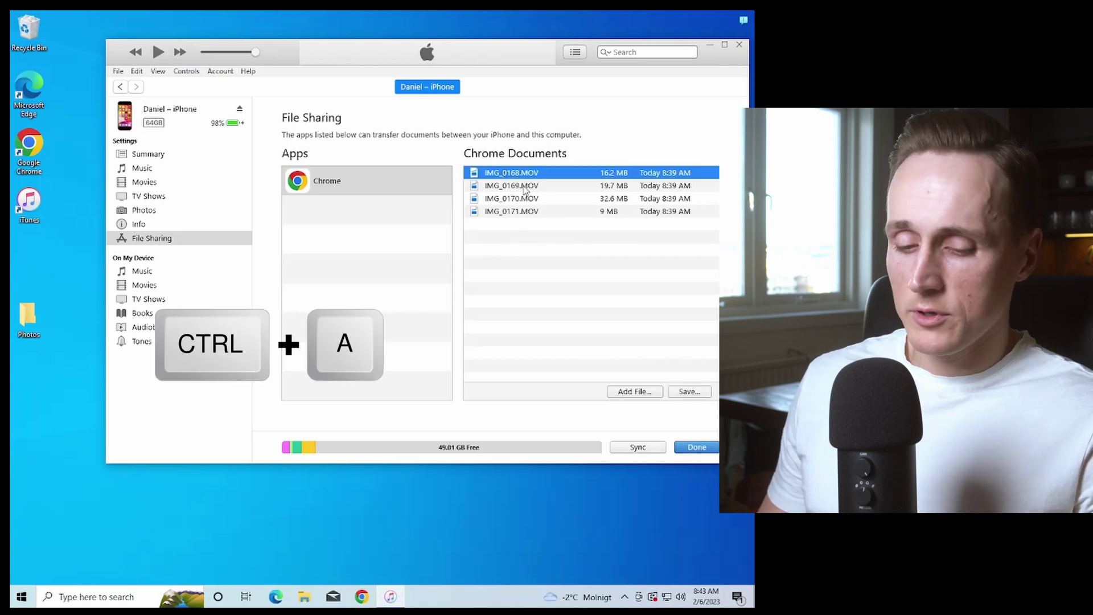
key(ctrl+a)
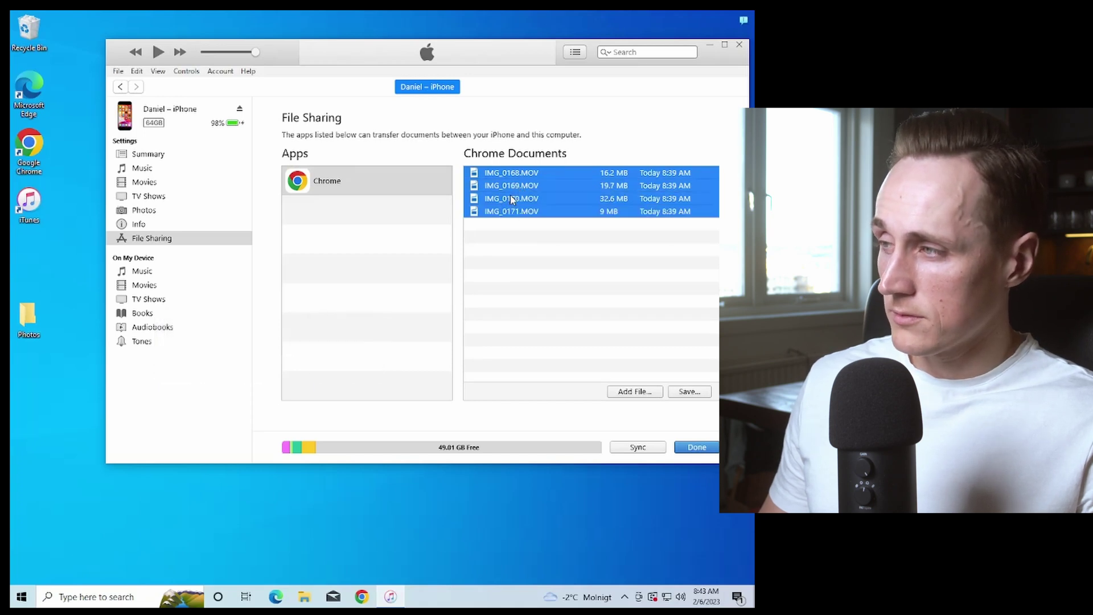
mouse_move(512, 199)
mouse_down()
mouse_move(356, 182)
mouse_move(250, 212)
mouse_move(312, 234)
mouse_move(87, 225)
mouse_move(30, 322)
mouse_up()
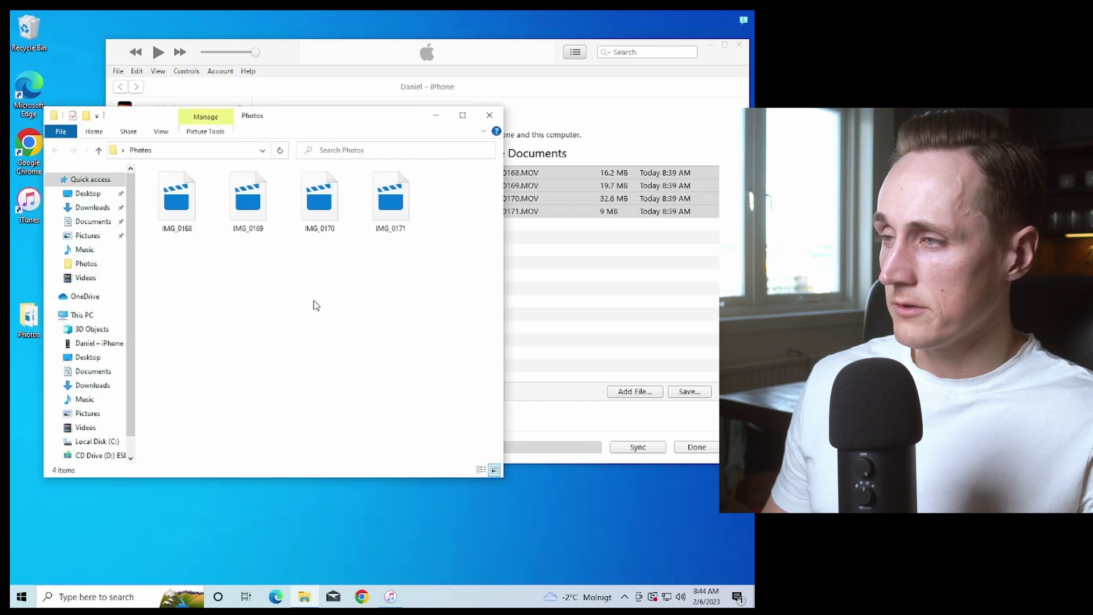
click(188, 219)
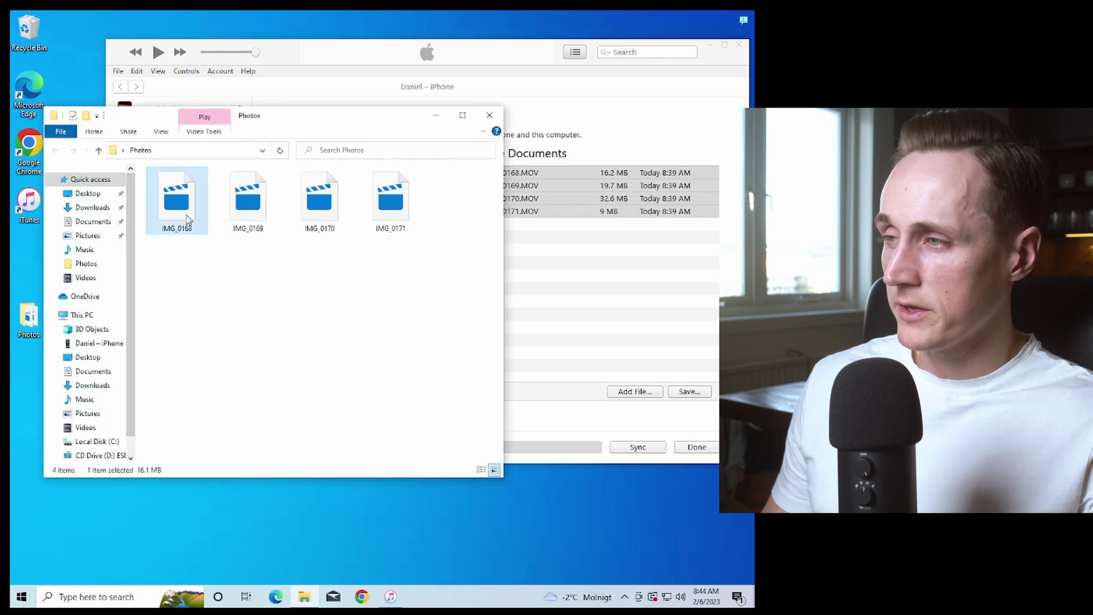
right_click(188, 228)
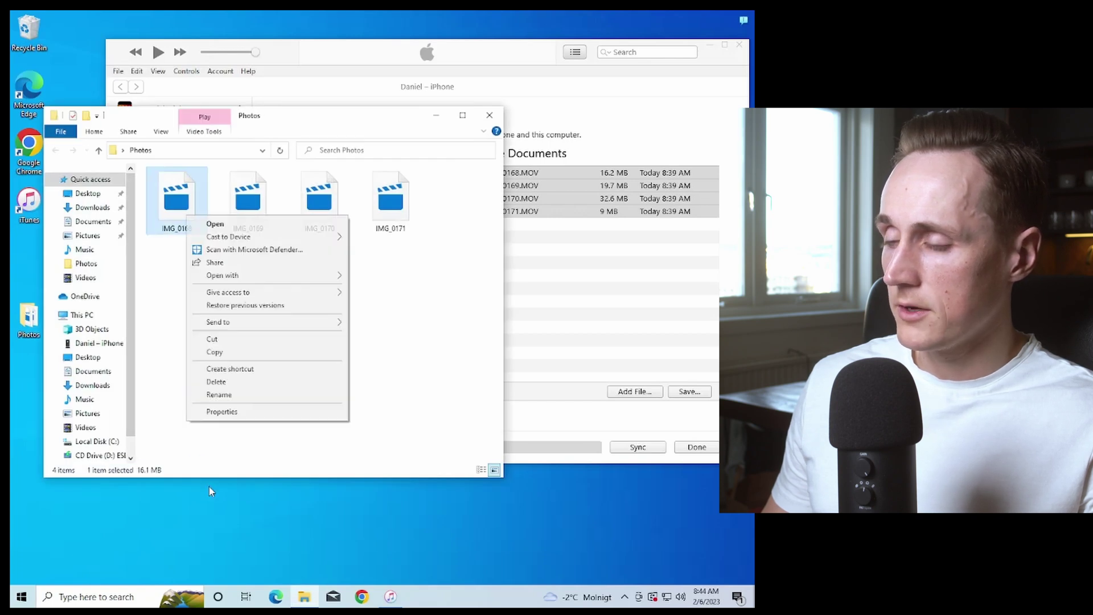
click(238, 413)
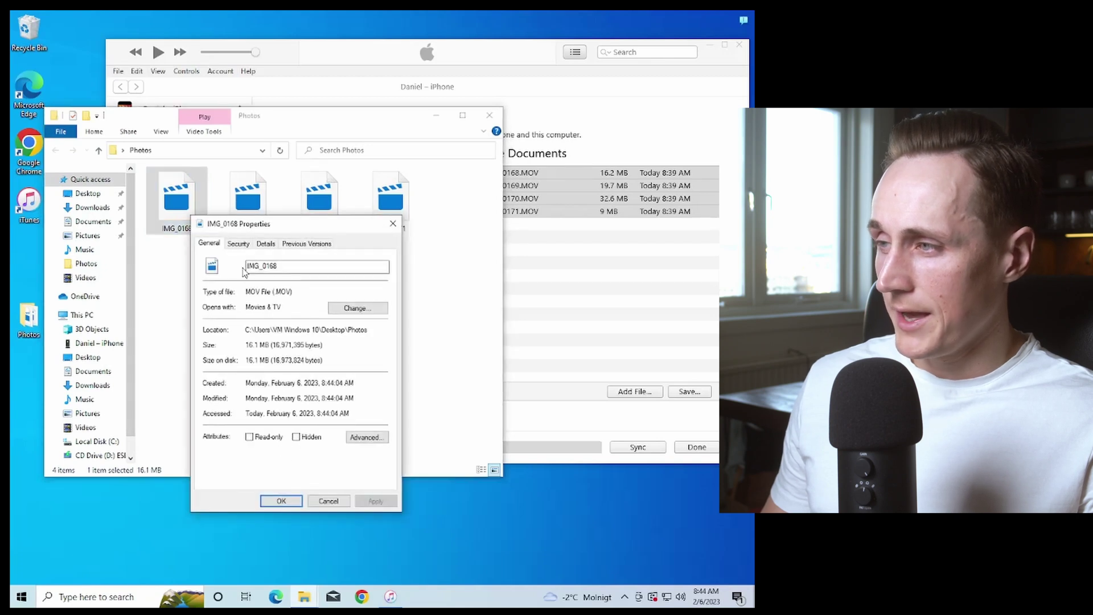
click(267, 246)
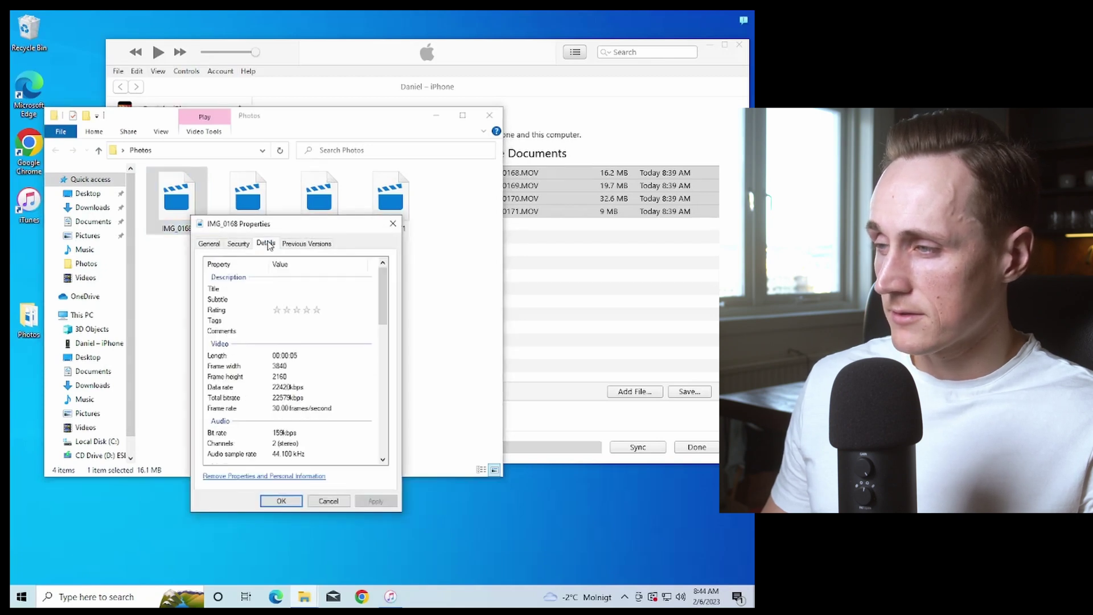
scroll(384, 311, down, 2)
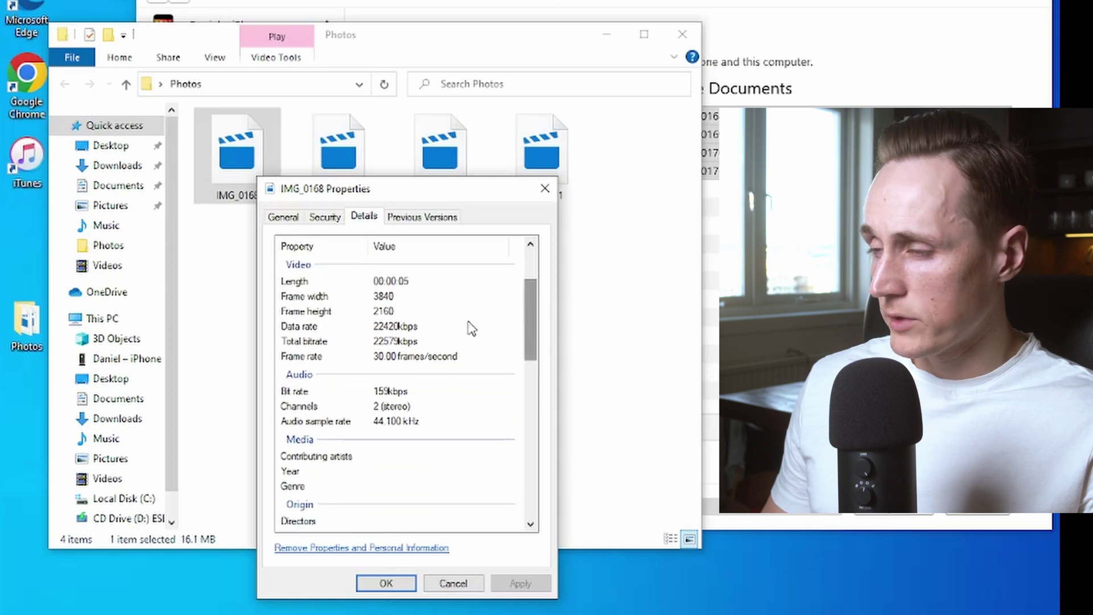
click(390, 298)
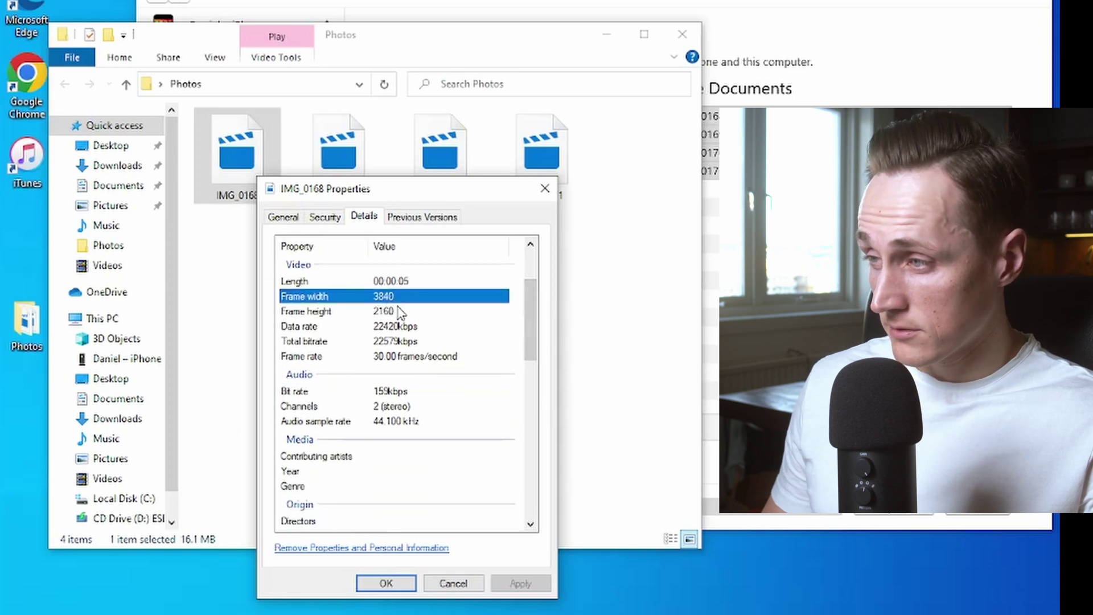
click(400, 312)
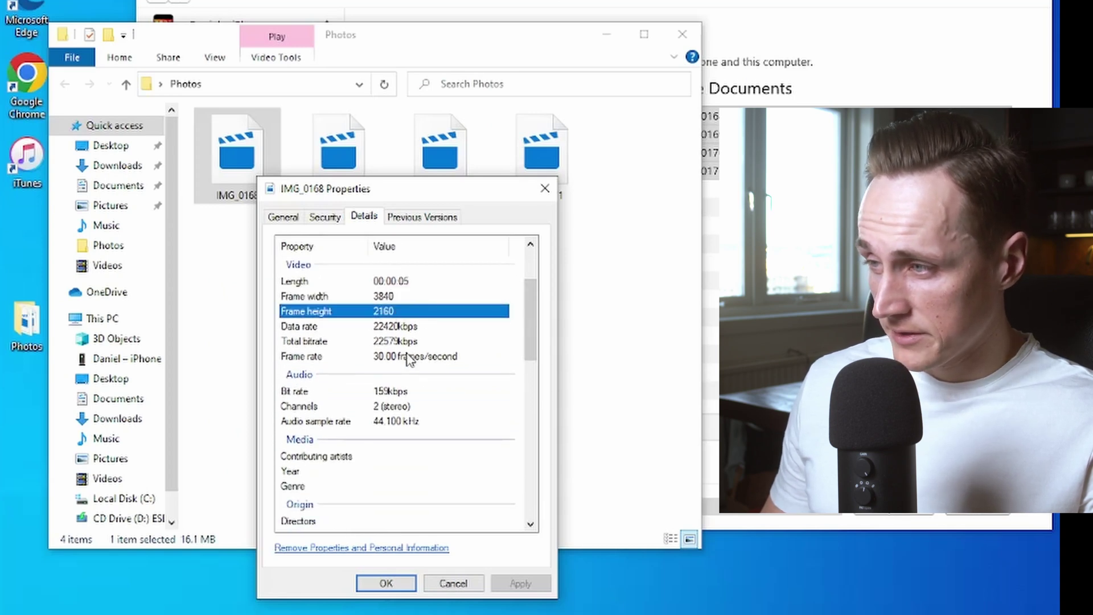
click(458, 357)
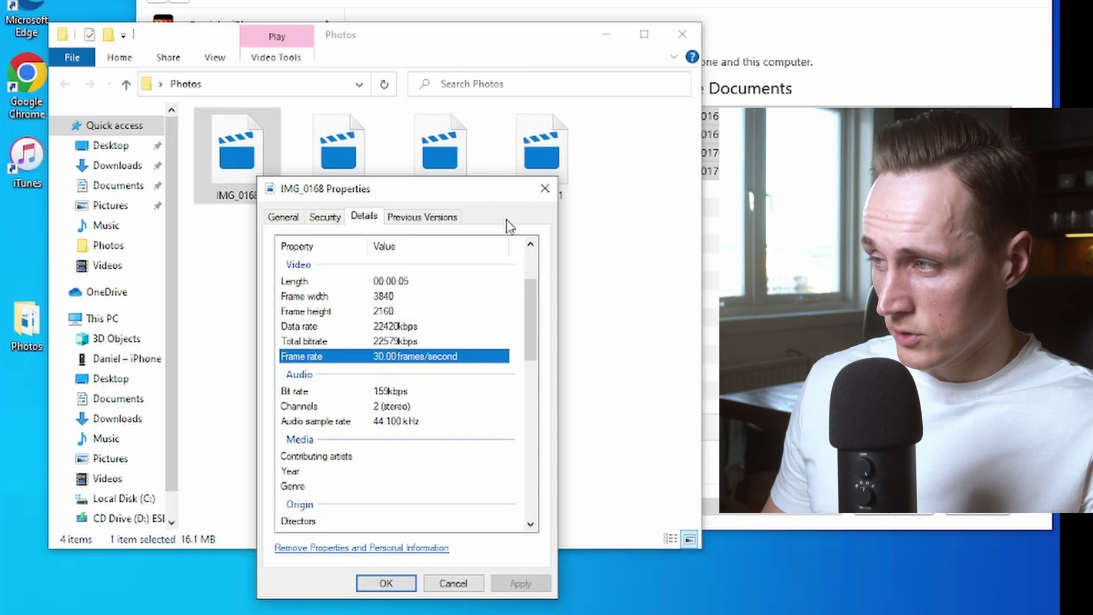
click(545, 188)
click(359, 172)
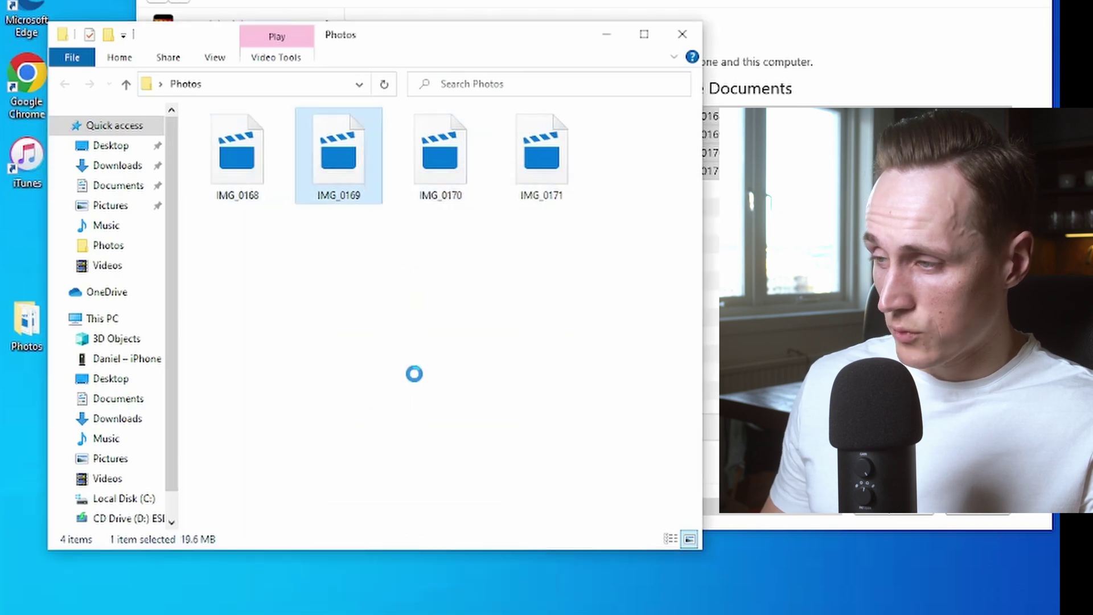
key(shift+F10)
click(439, 445)
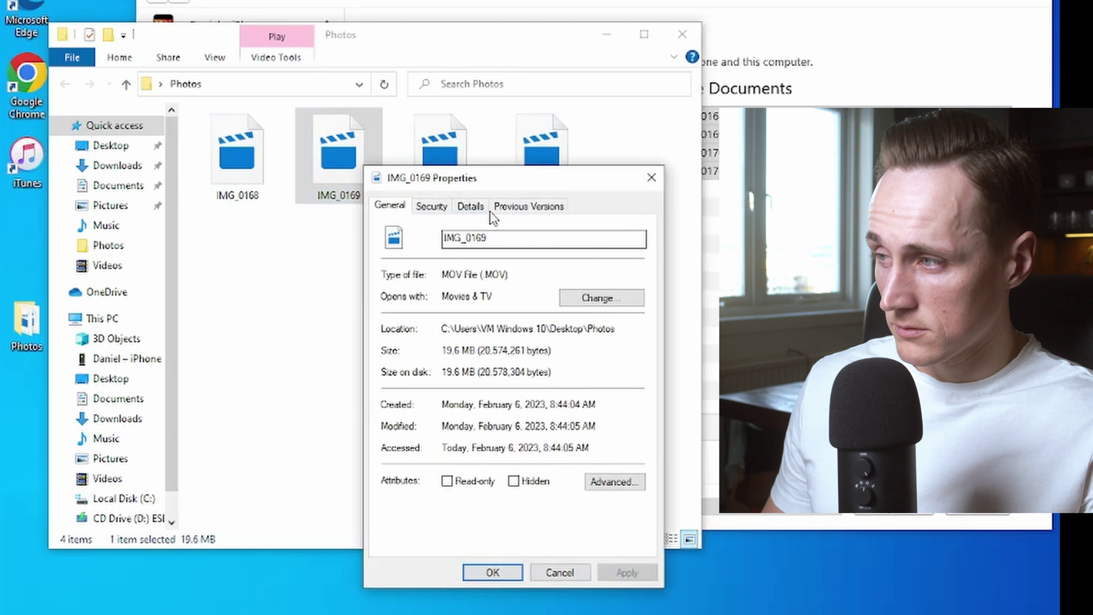
click(471, 207)
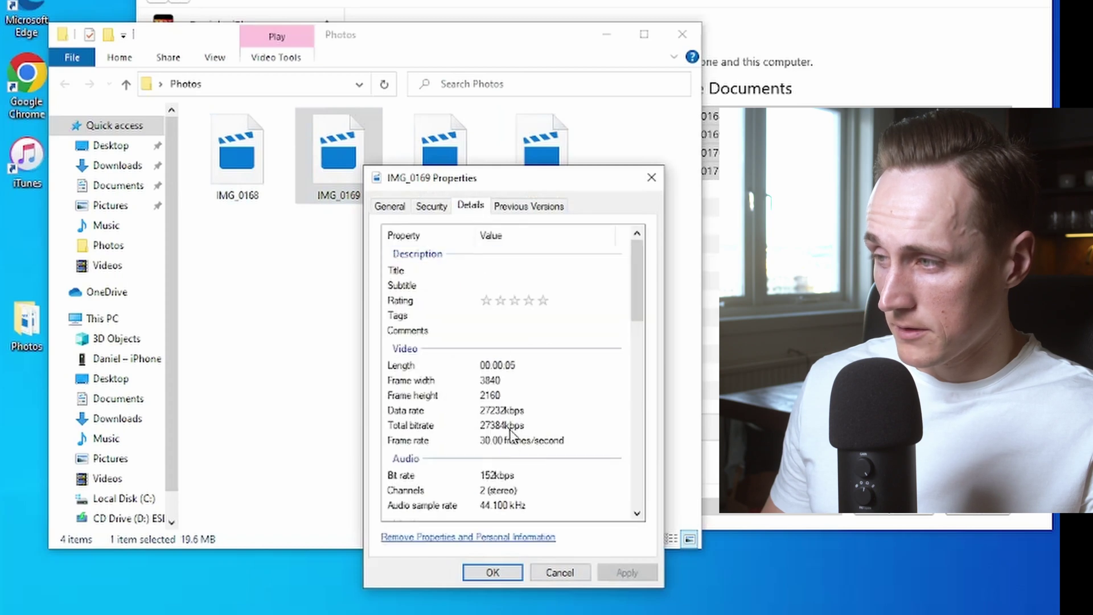
click(651, 178)
click(459, 185)
key(shift+F10)
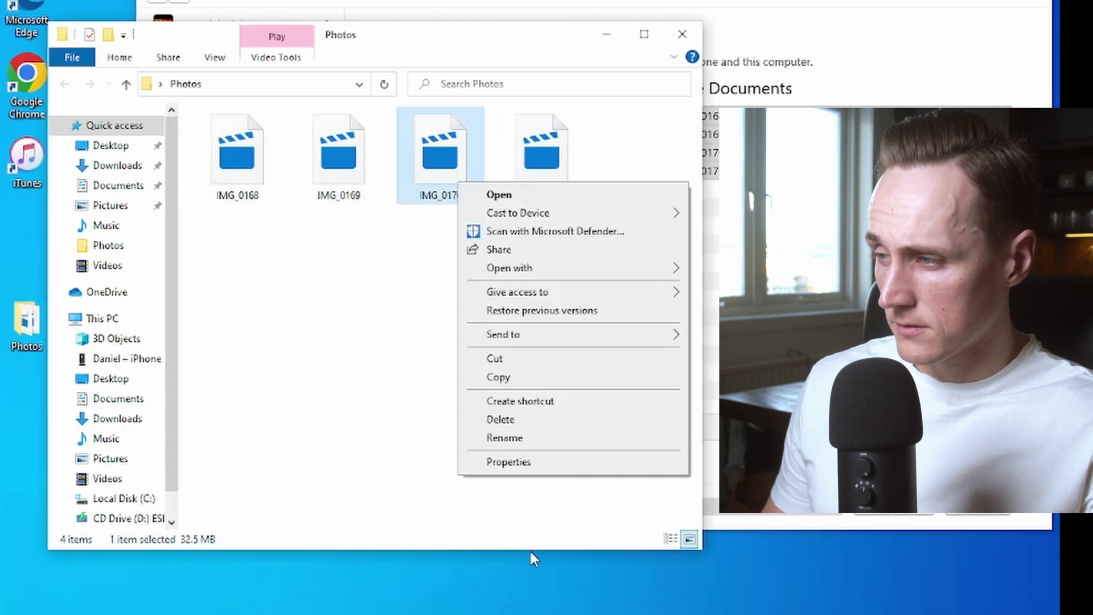
click(557, 462)
click(585, 225)
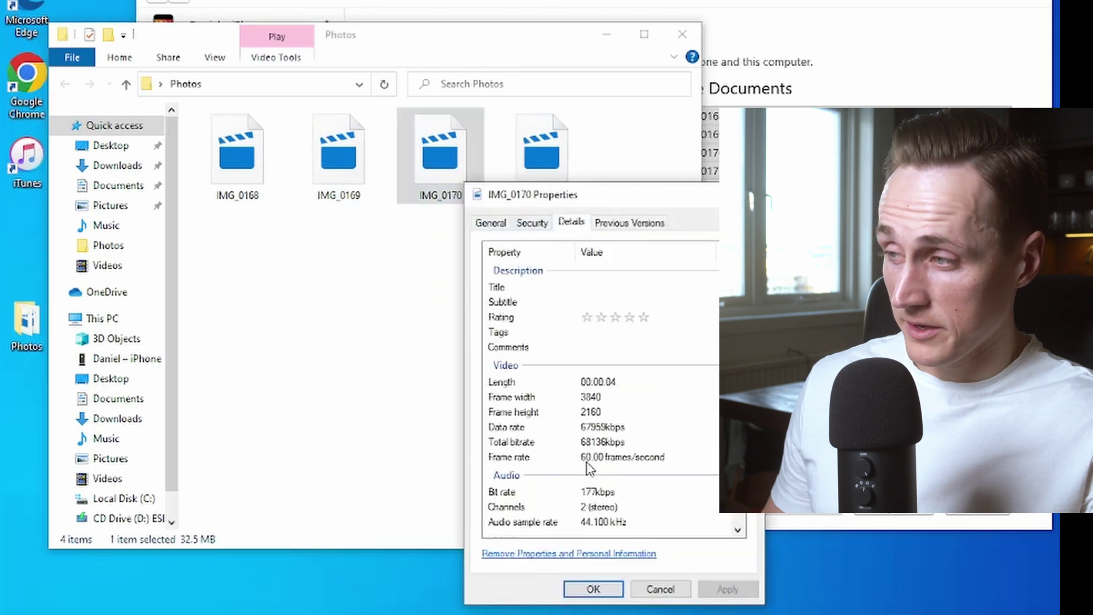
click(592, 459)
click(537, 230)
click(394, 218)
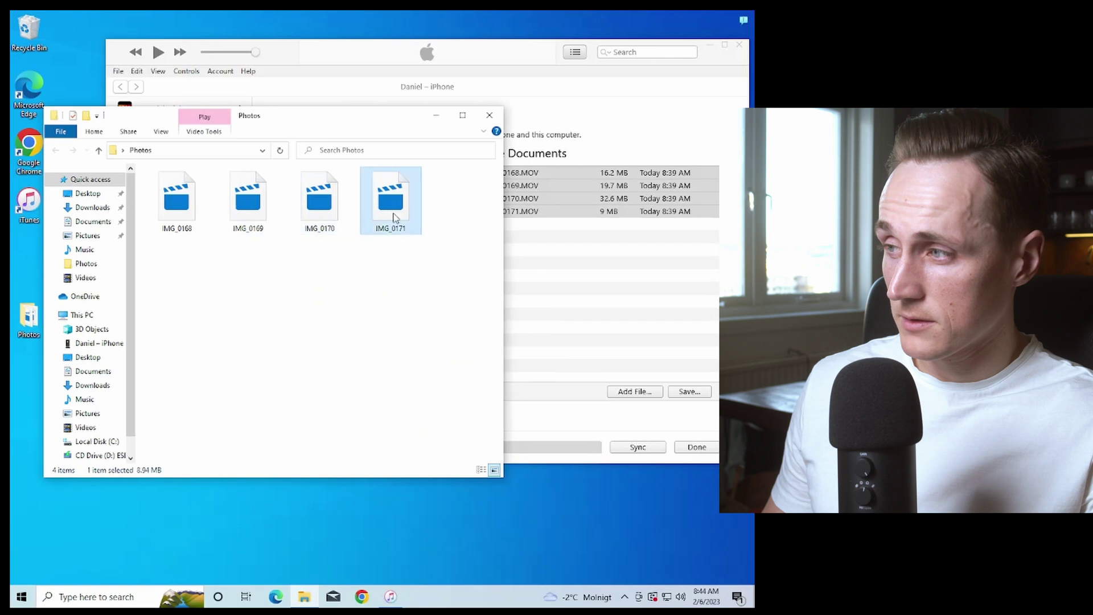
right_click(391, 208)
click(452, 405)
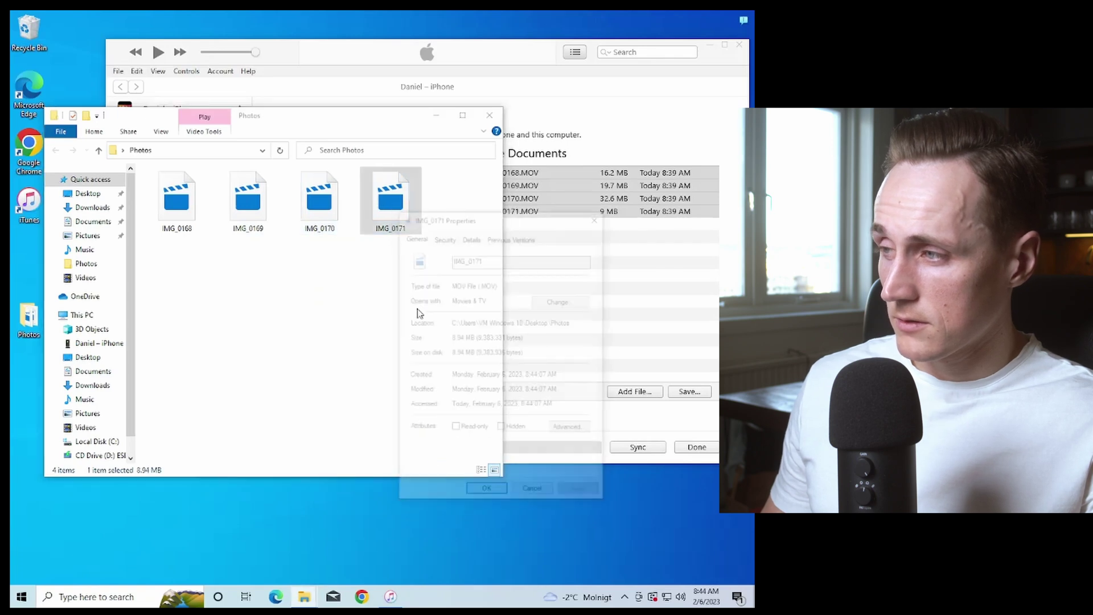
click(471, 236)
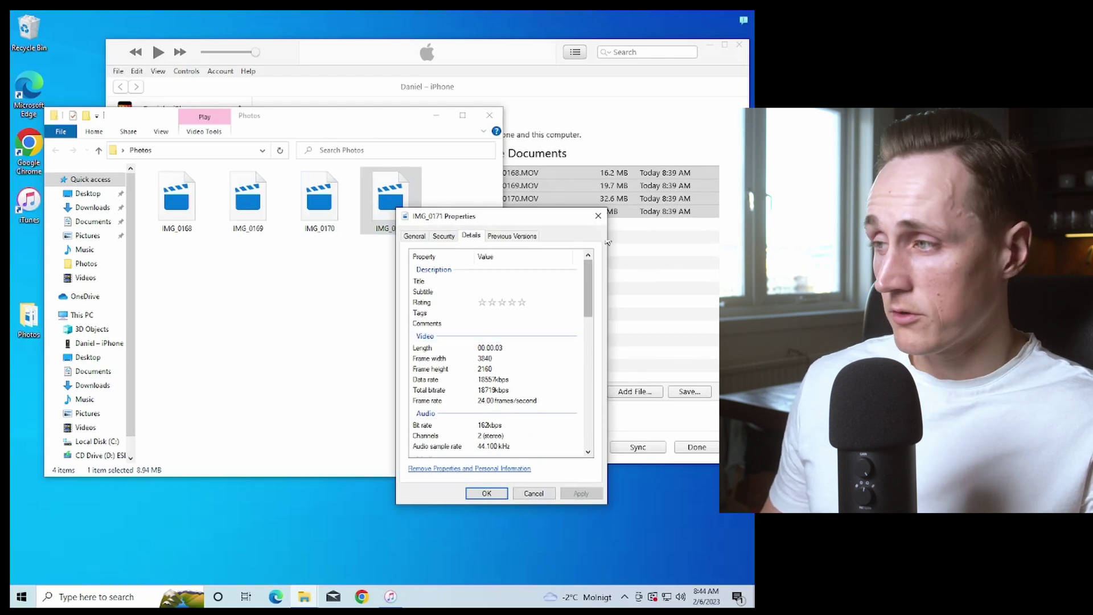
click(598, 216)
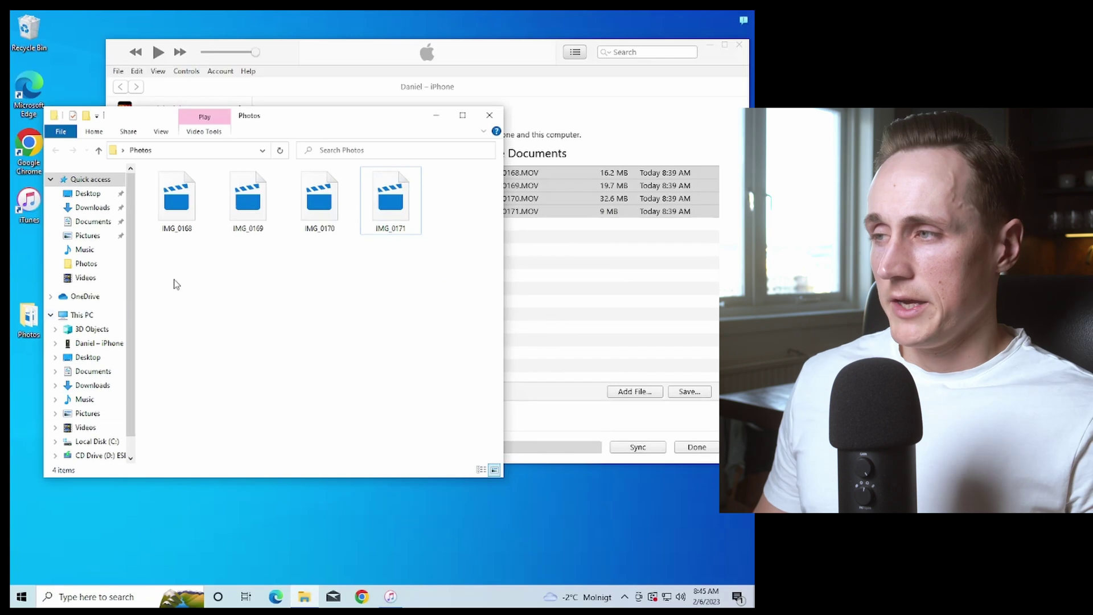
Delete IMG_0168 through IMG_0171.MOV from Chrome's shared documents and confirm the removal.
click(598, 81)
click(530, 267)
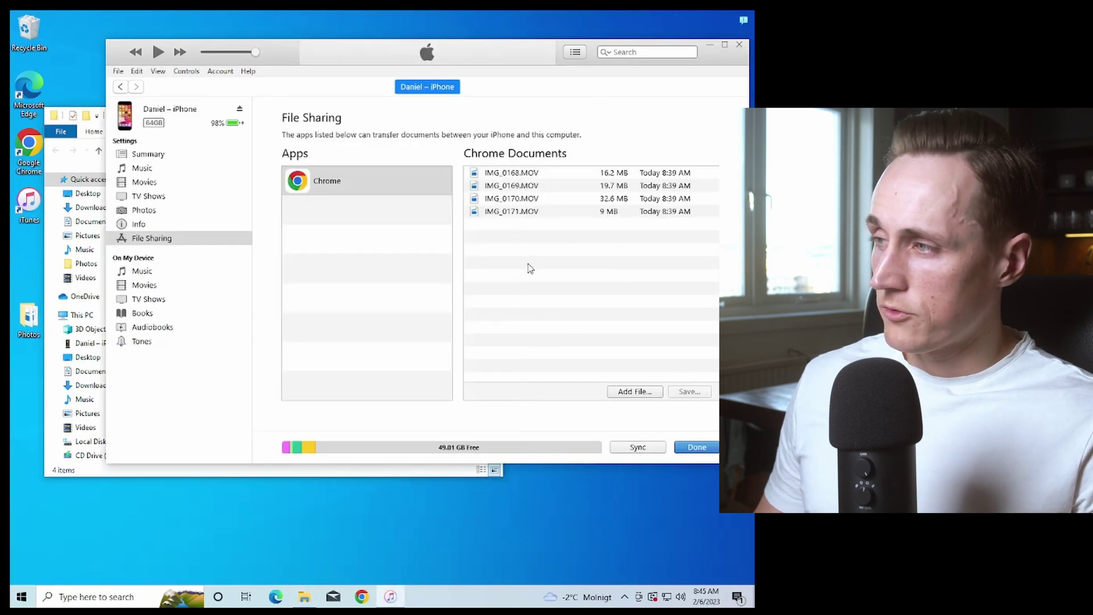
click(516, 176)
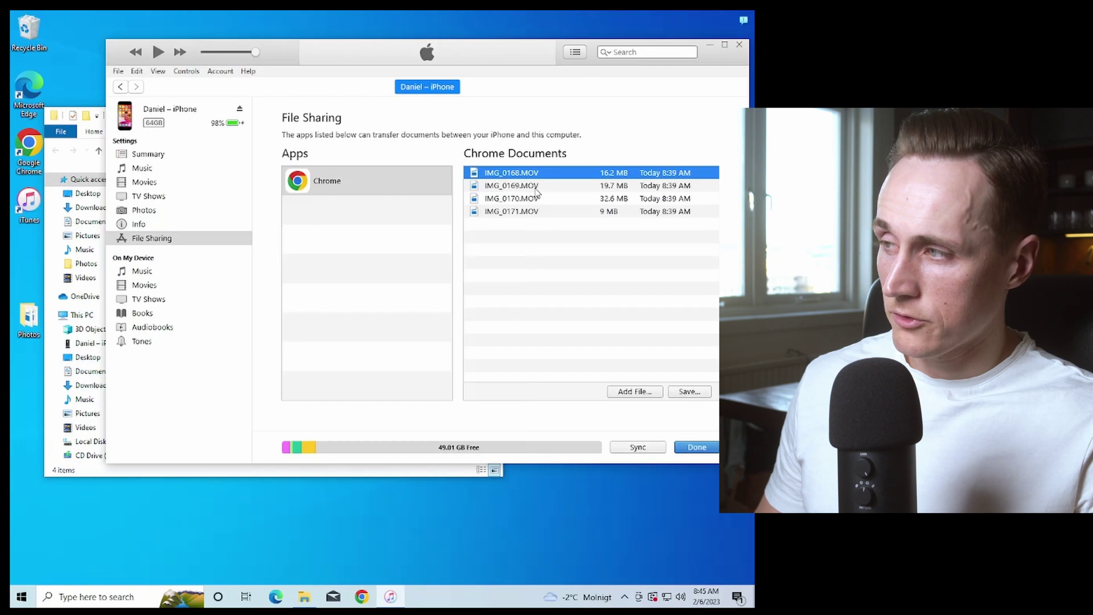
key(ctrl+a)
key(Delete)
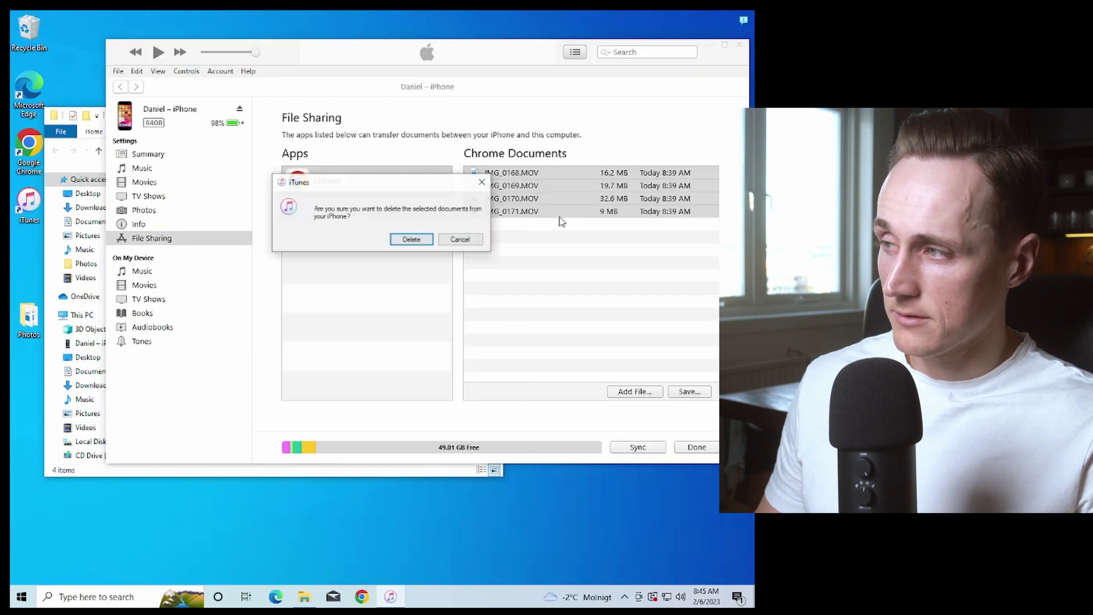
click(411, 239)
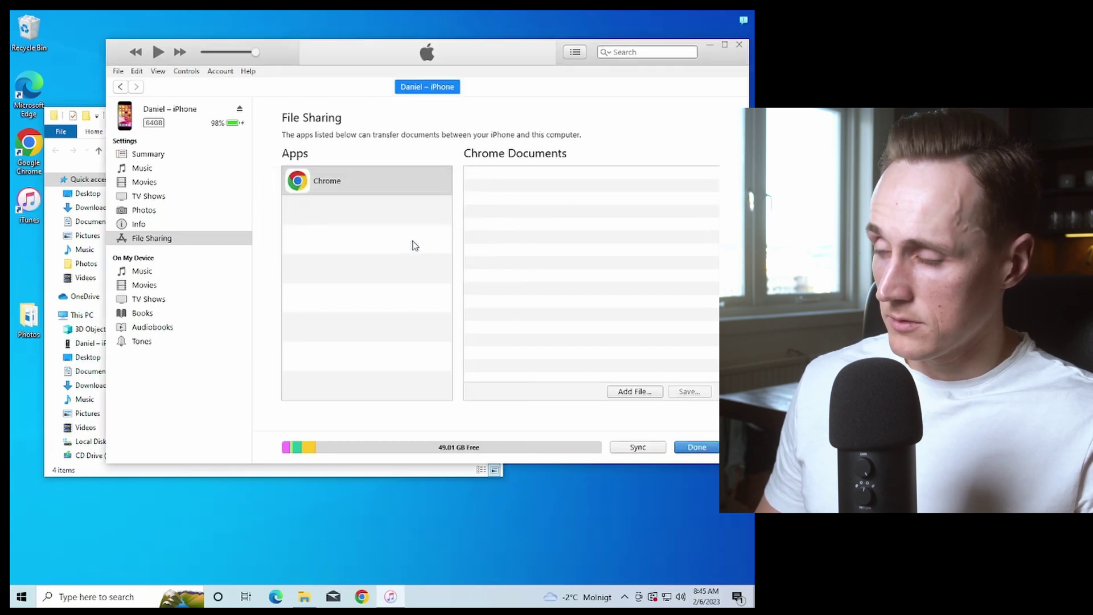